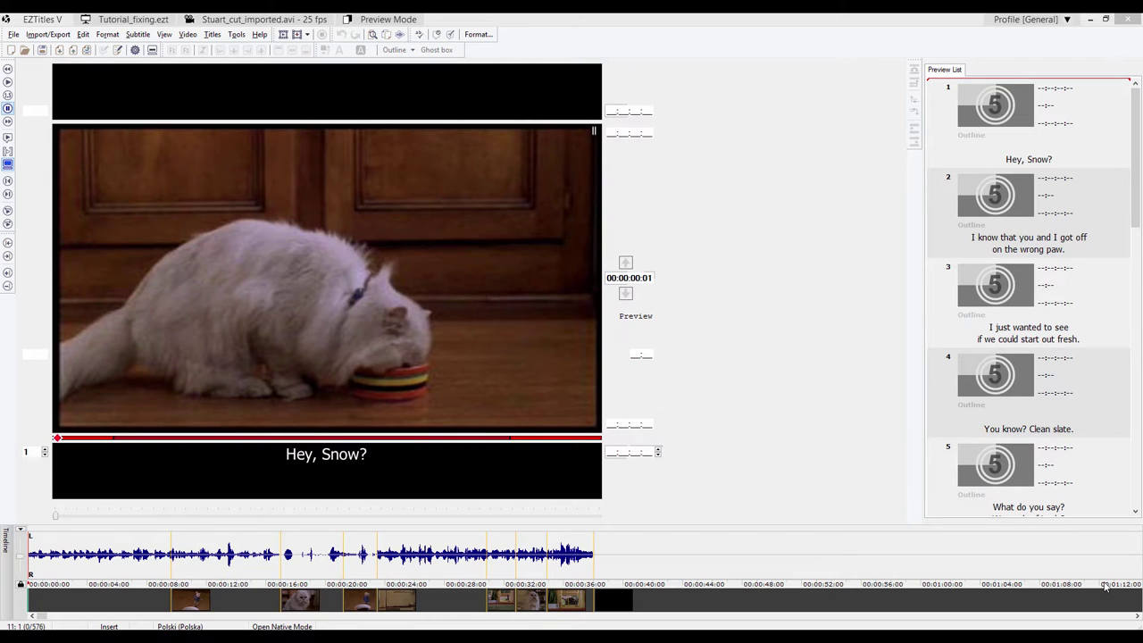
Play the clip and spot subtitles 1–6, spanning 00:00:05:14 to 00:00:19:17
key("space")
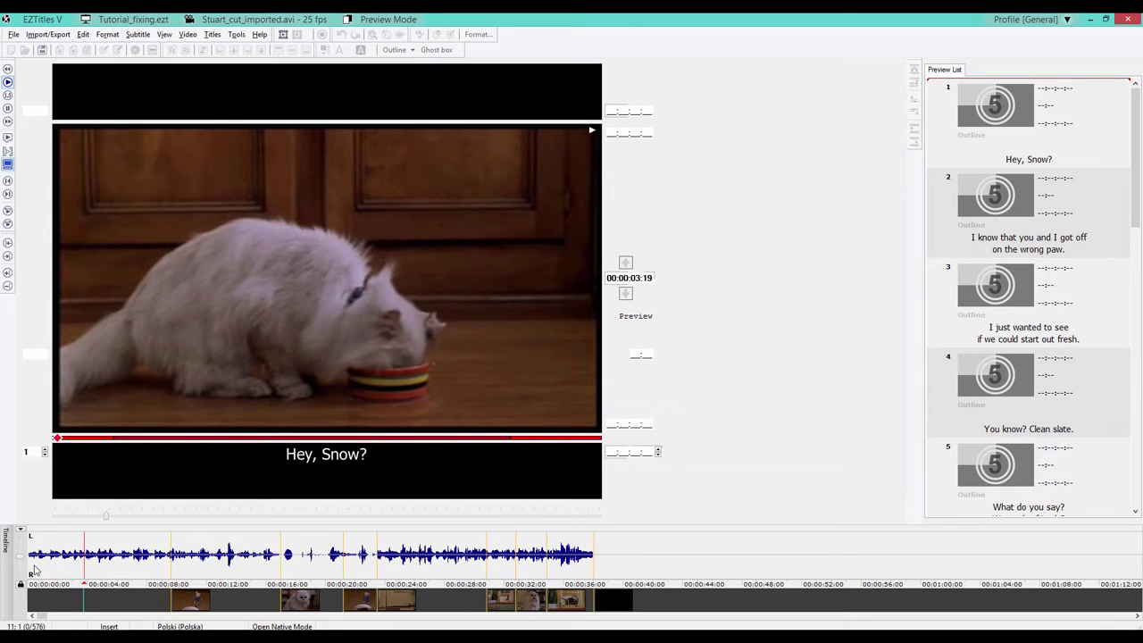
key("KP_Add")
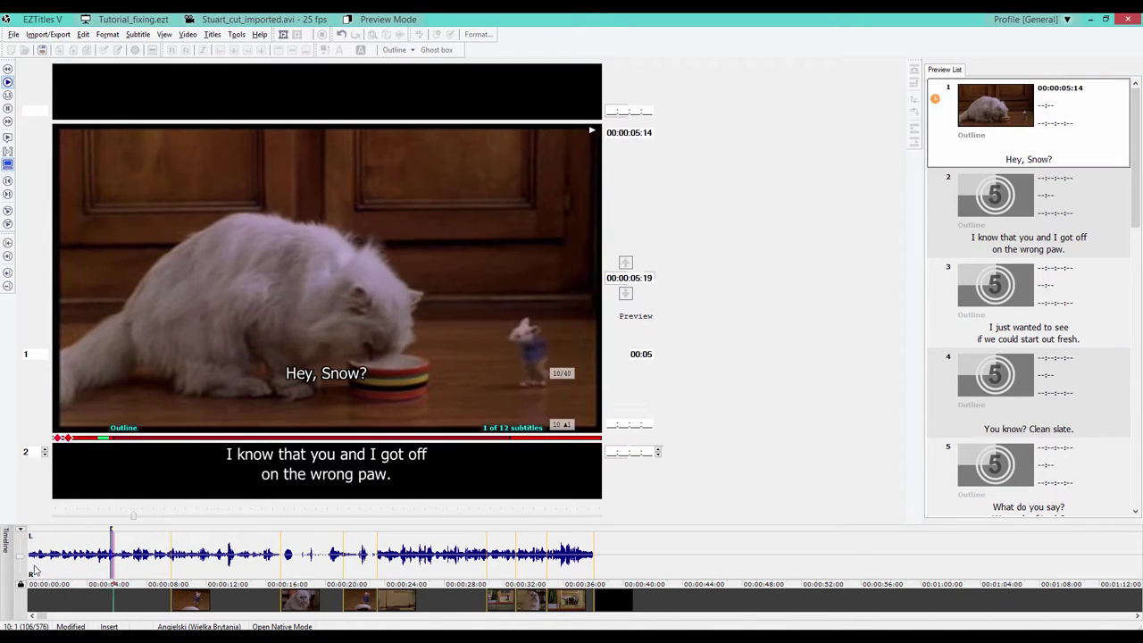
key("KP_Subtract")
key("KP_Add")
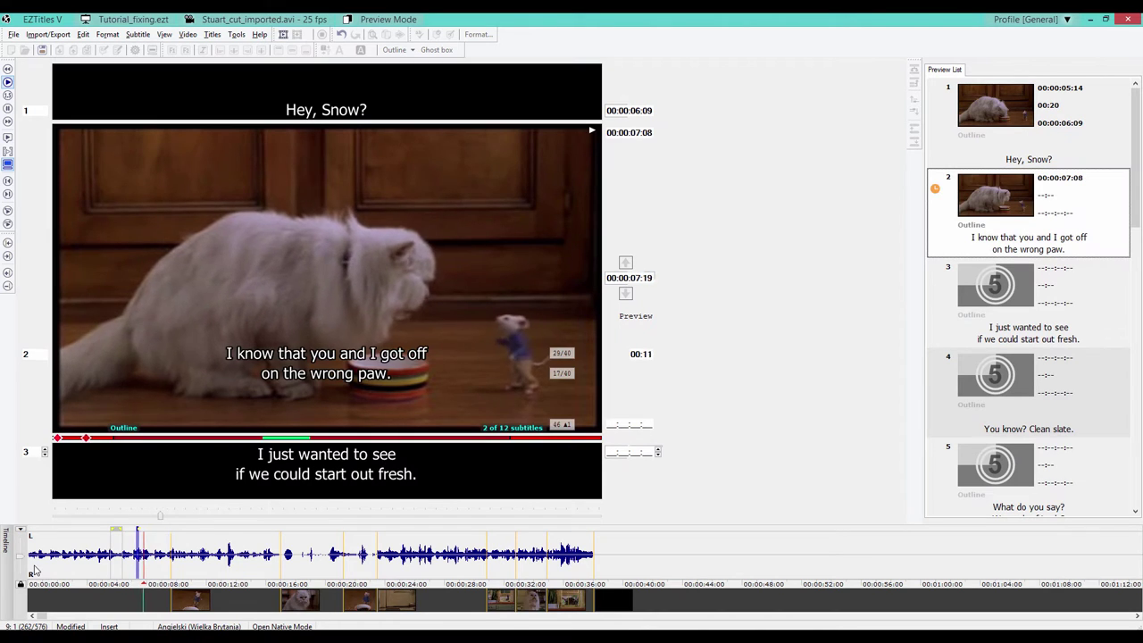
key("KP_Subtract")
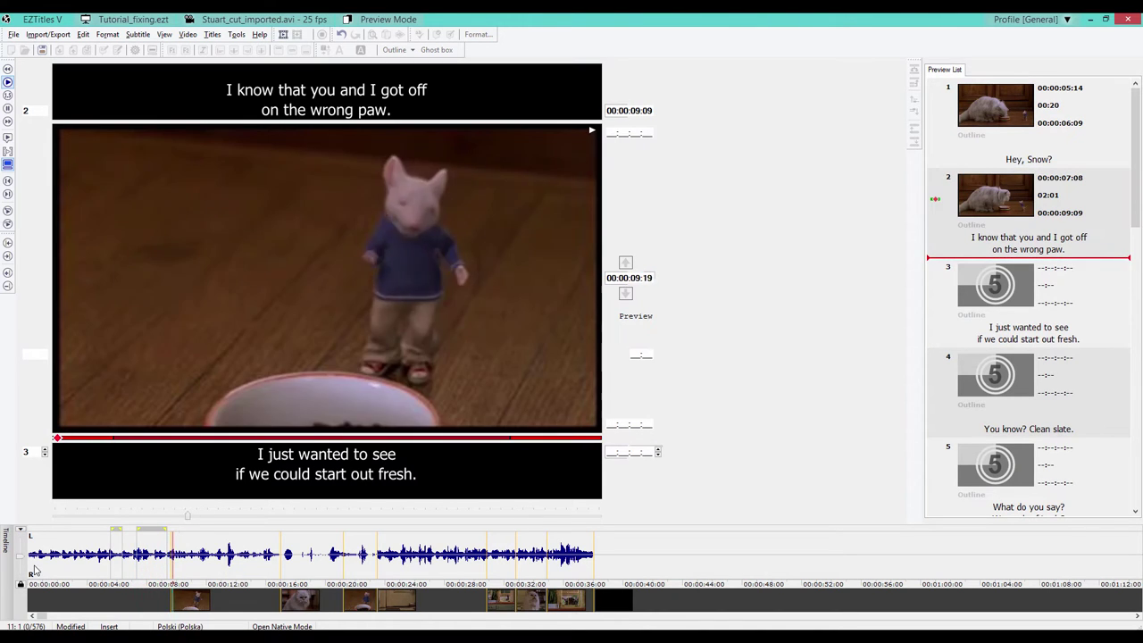
key("KP_Add")
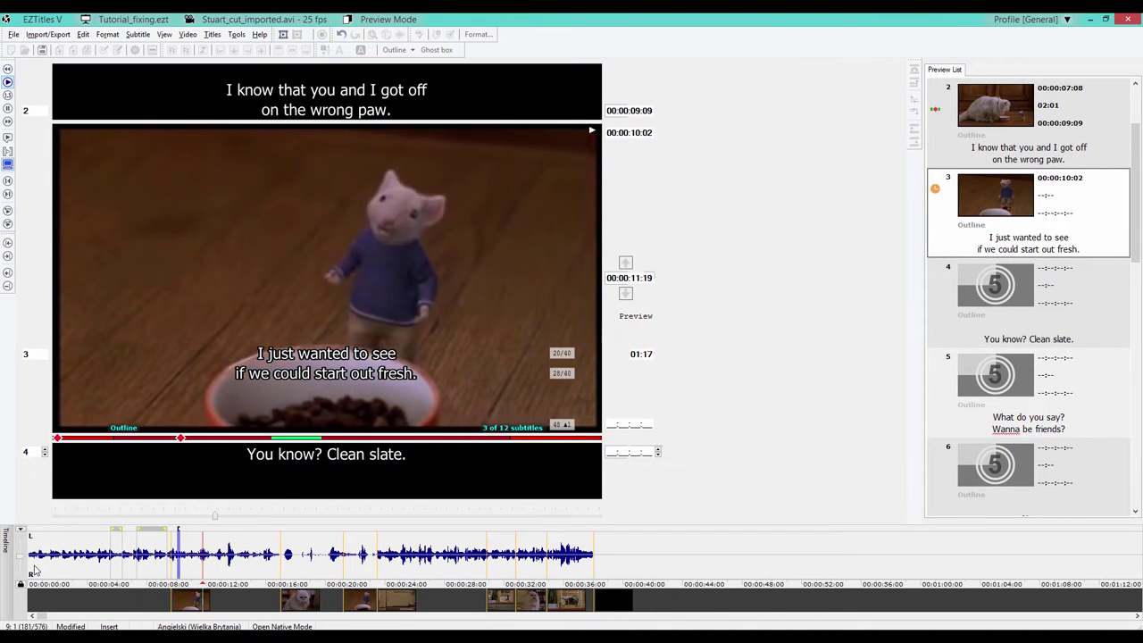
key("KP_Subtract")
key("KP_Add")
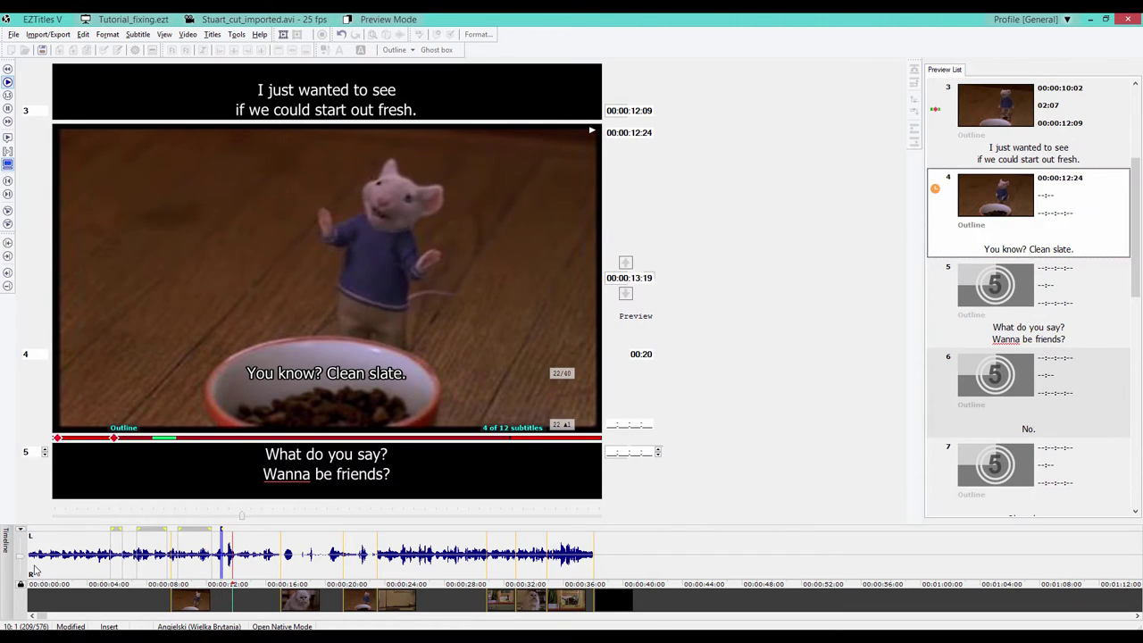
key("KP_Subtract")
key("KP_Add")
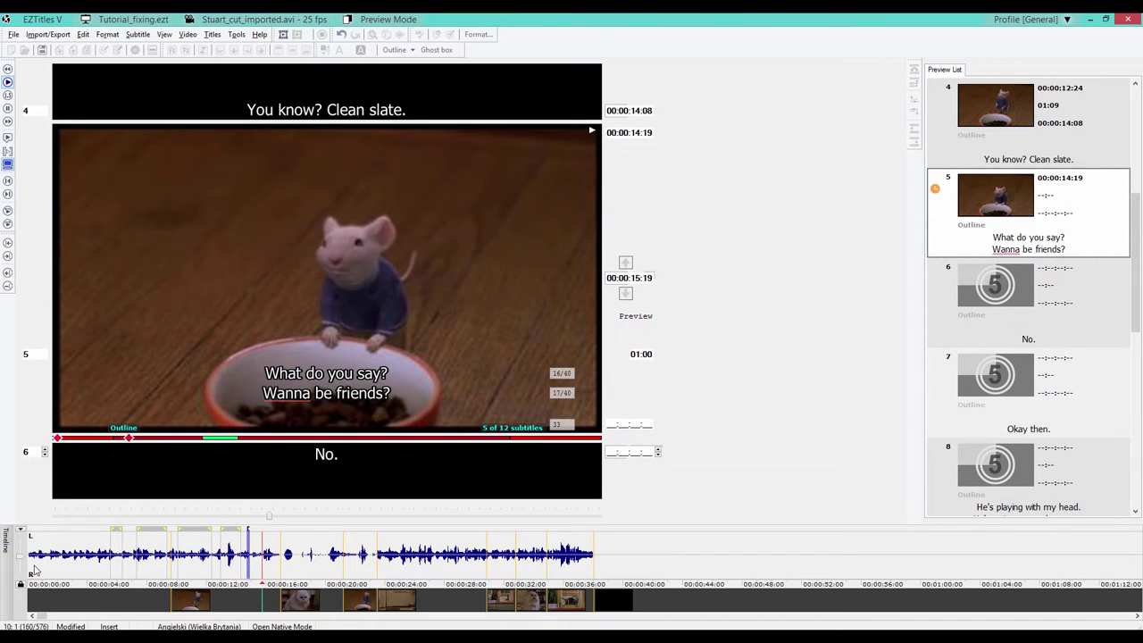
key("KP_Subtract")
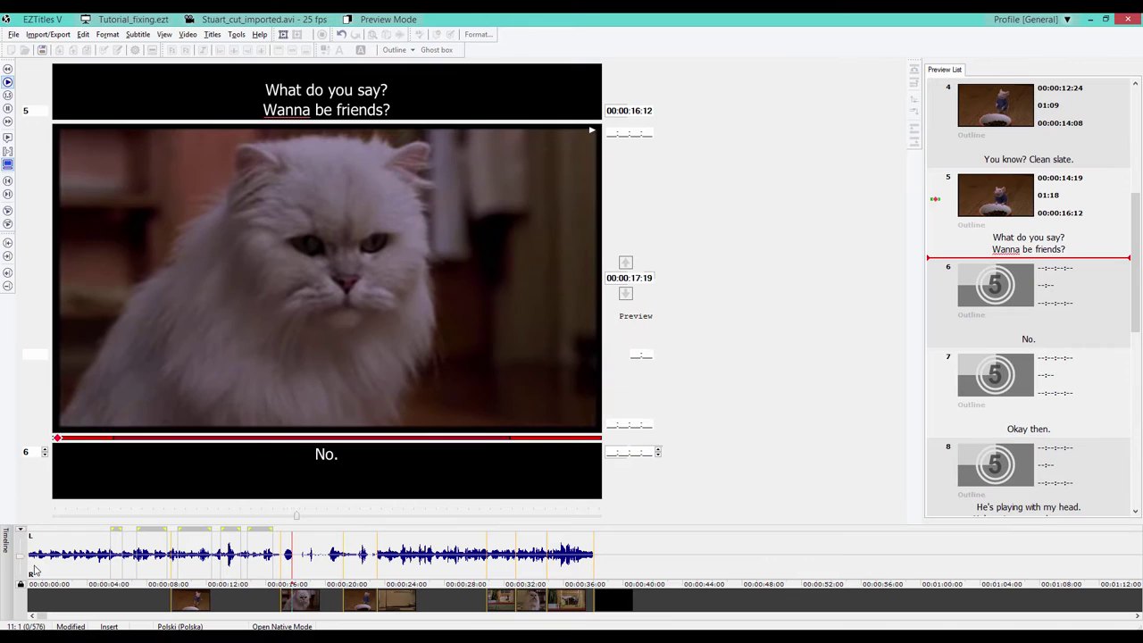
key("KP_Add")
key("KP_Subtract")
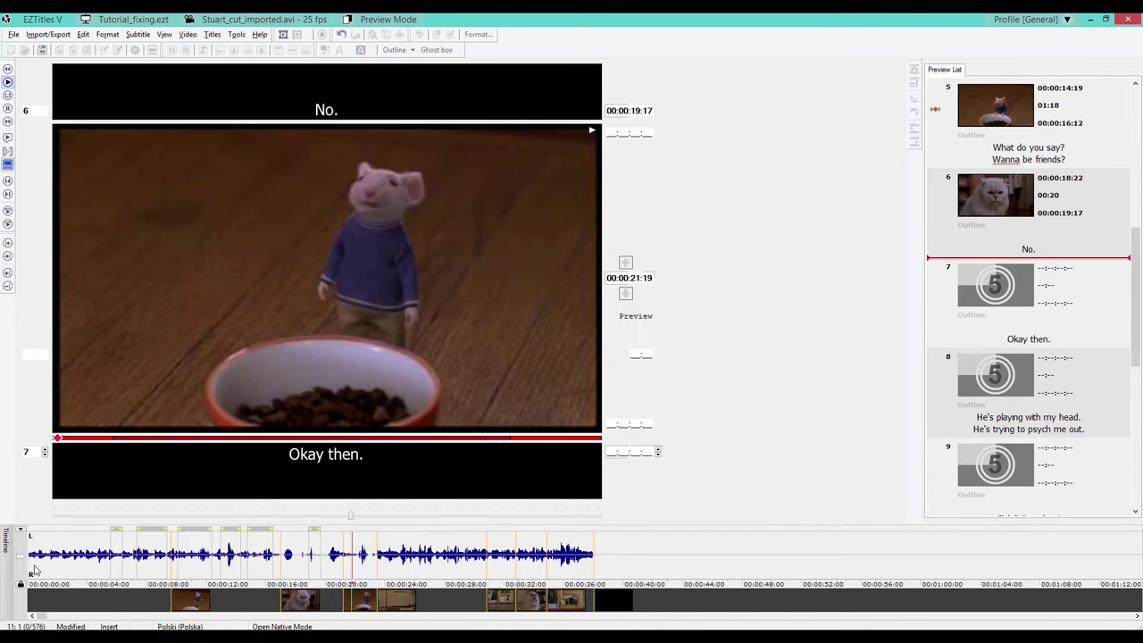
Spot subtitles 7–12, spanning 00:00:22:05 to 00:00:37:02, then pause playback
key("KP_Add")
key("KP_Subtract")
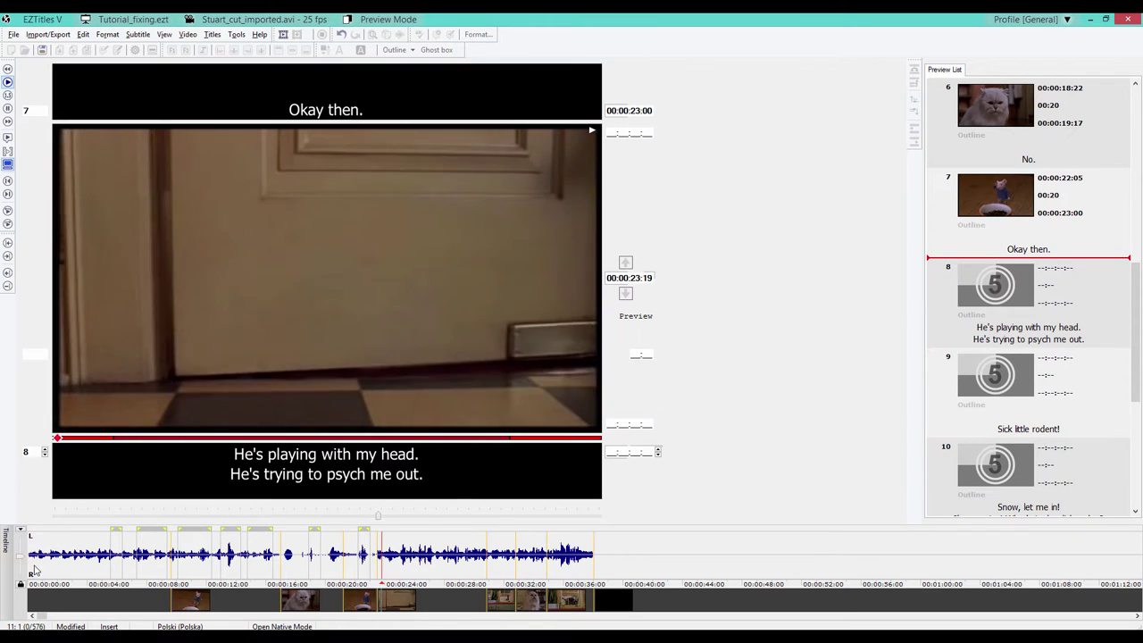
key("KP_Add")
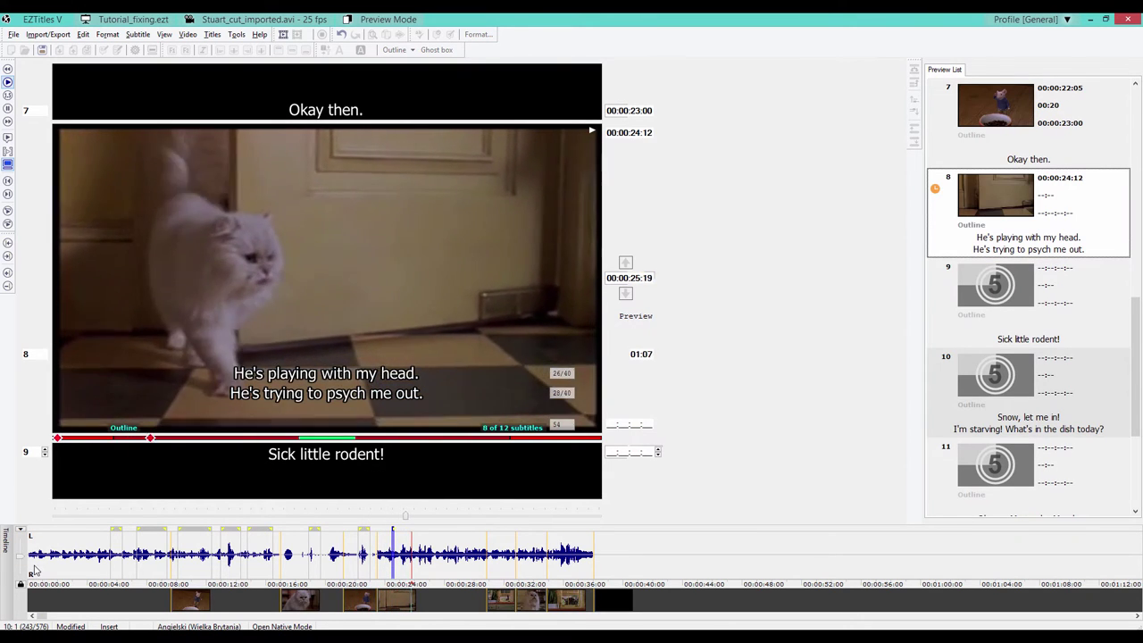
key("KP_Subtract")
key("KP_Add")
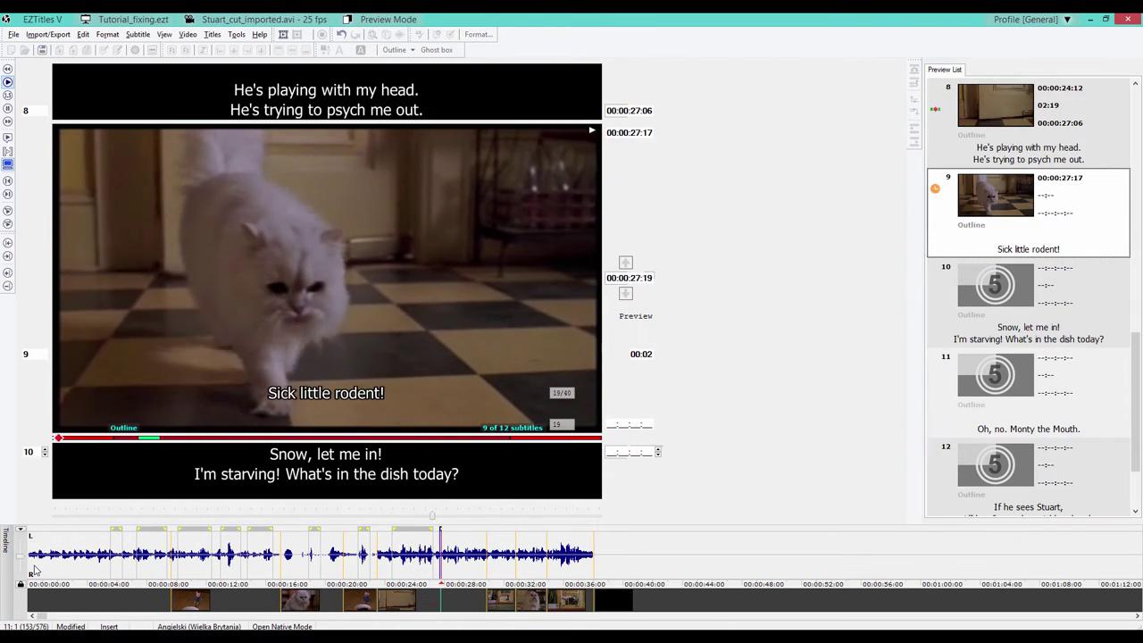
key("KP_Subtract")
key("KP_Add")
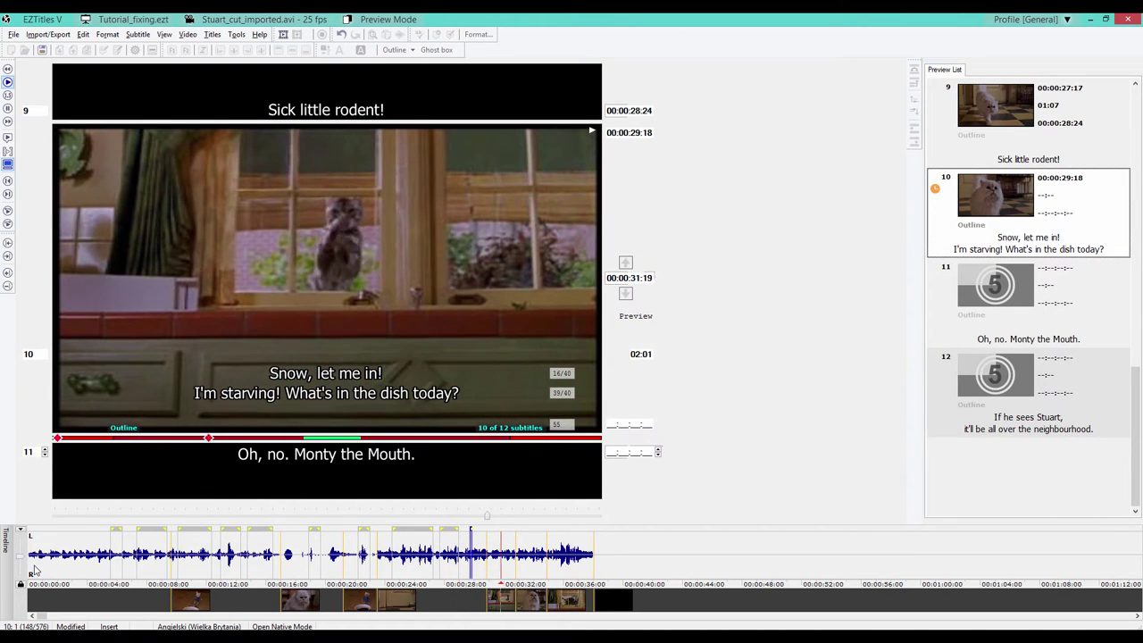
key("KP_Subtract")
key("KP_Add")
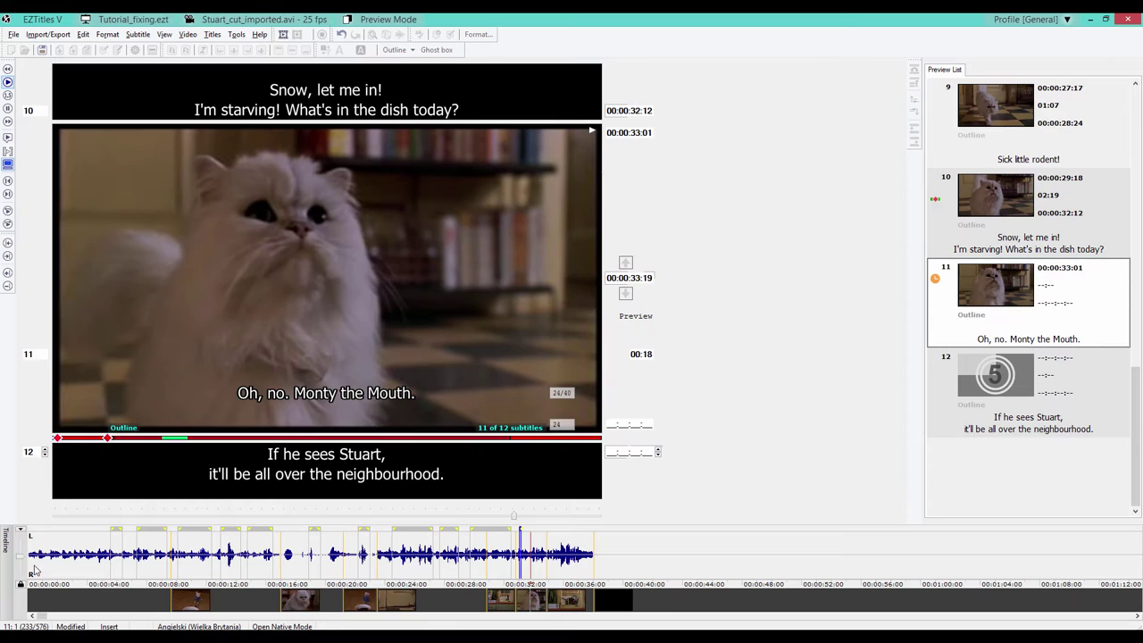
key("KP_Subtract")
key("KP_Add")
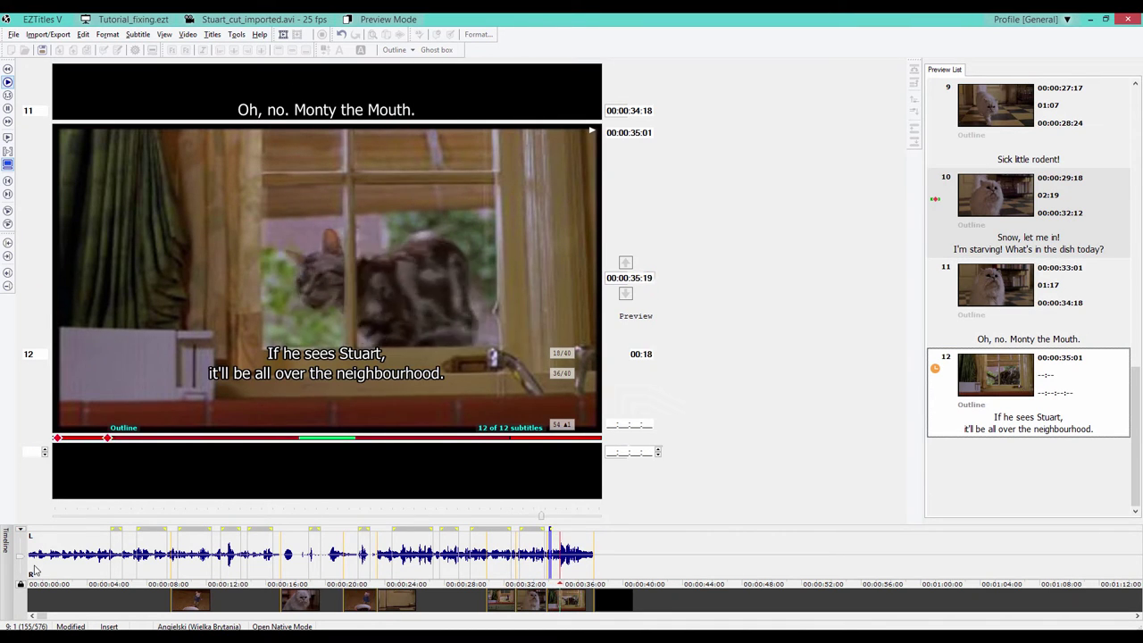
key("KP_Subtract")
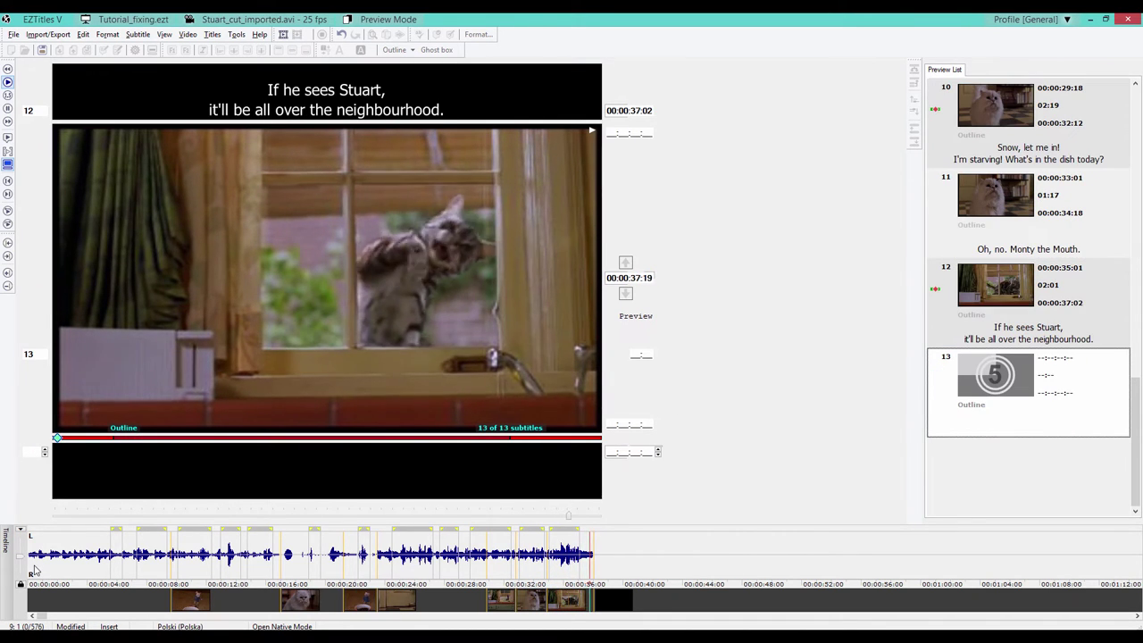
key("space")
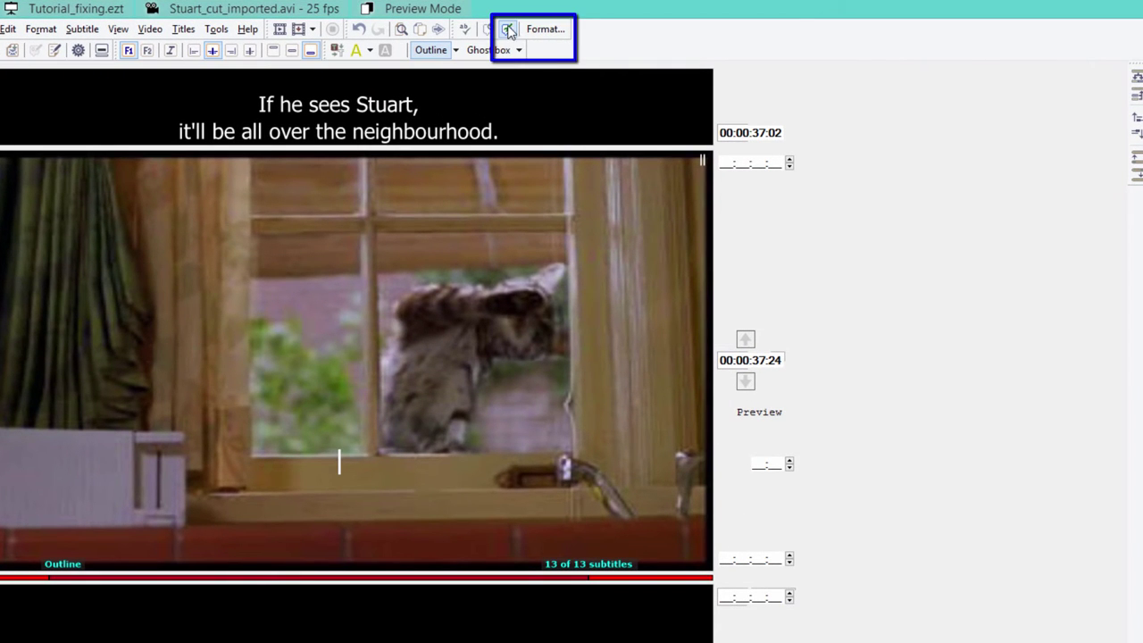
Open Titles > Fix Subtitles, showing all subtitles with the Nice fix preset
left_click(184, 29)
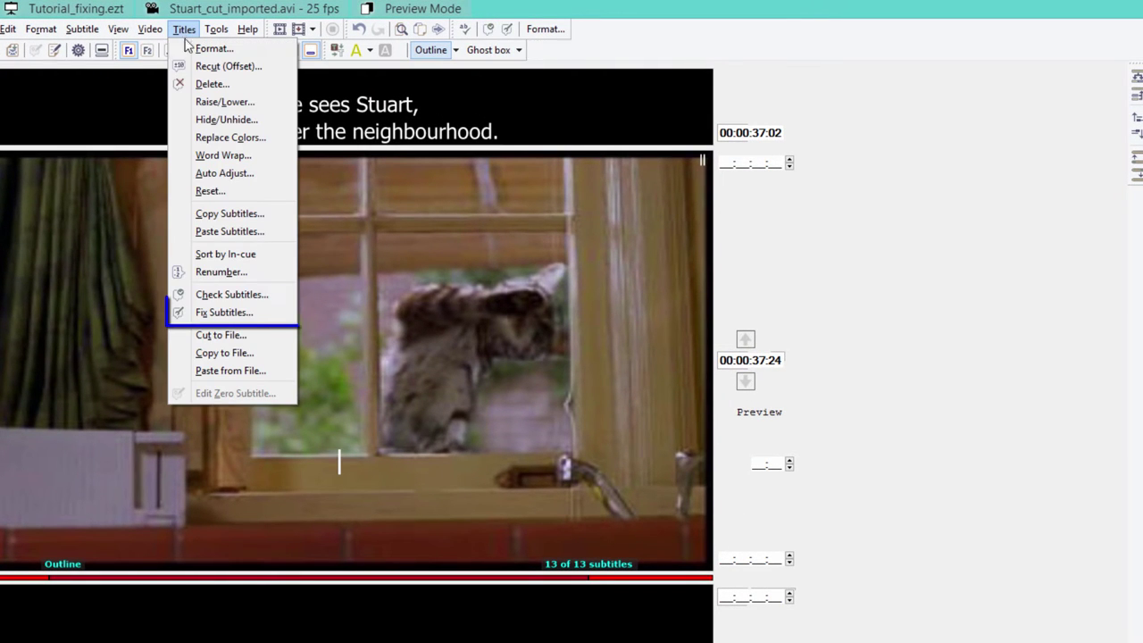
left_click(222, 312)
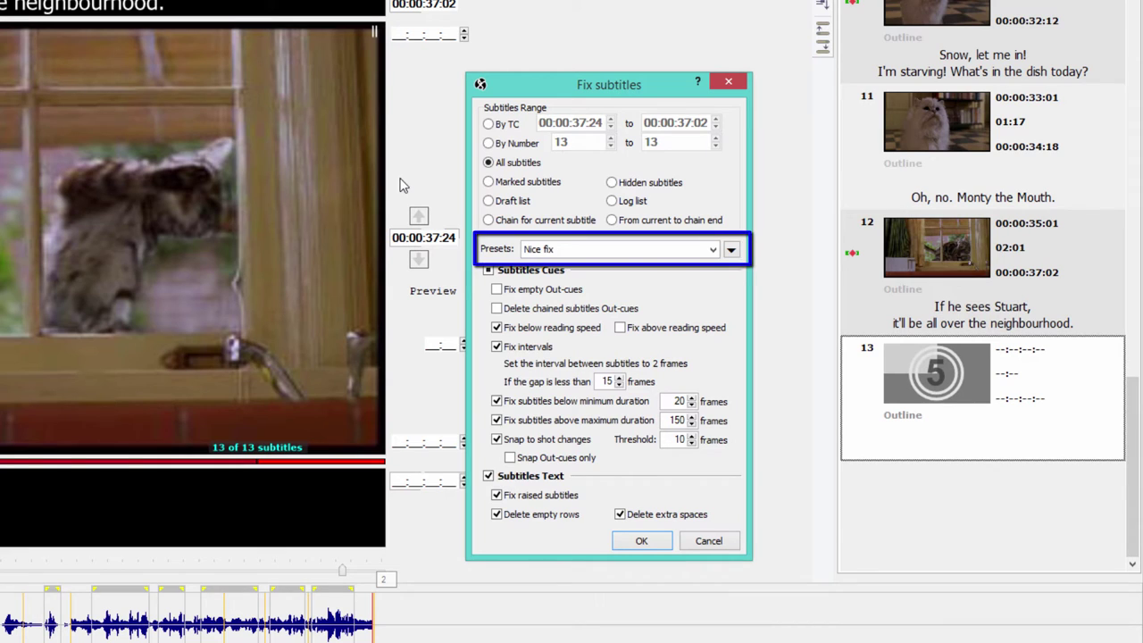
left_click(732, 250)
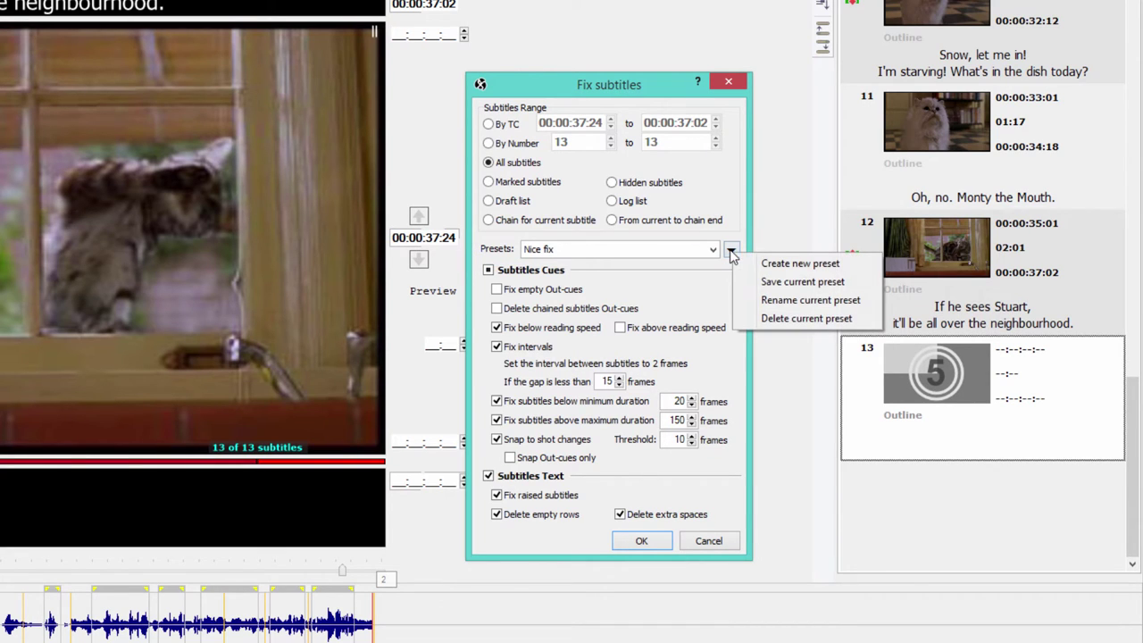
left_click(649, 87)
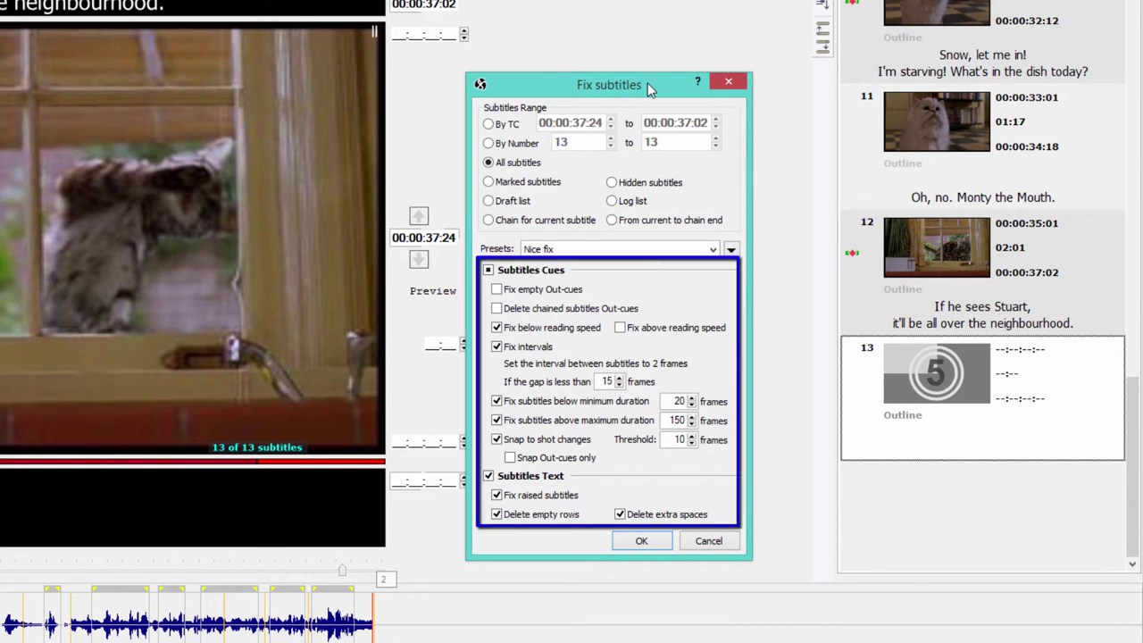